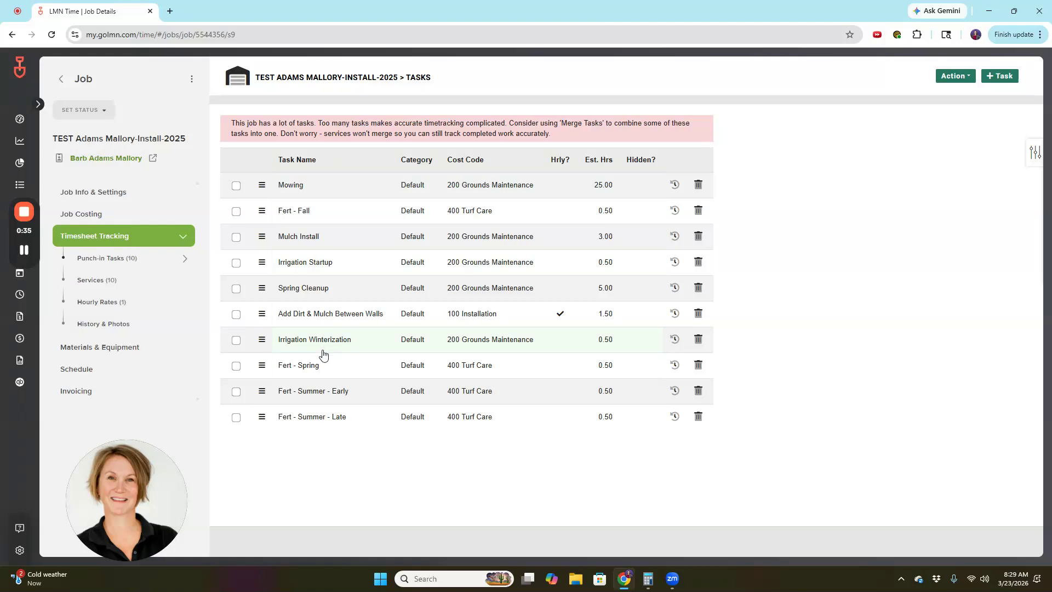
Switch between the job's Services and Punch-in Tasks lists to check that Irrgn-Winterize done is struck through.
{"action": "left_click", "coordinate": [97, 282]}
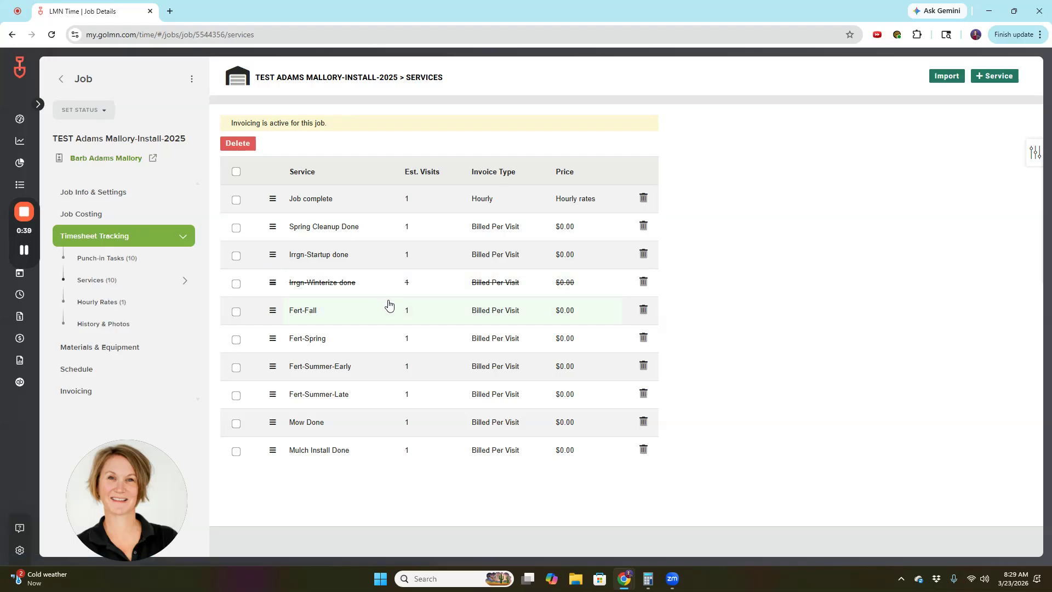
{"action": "left_click", "coordinate": [90, 261]}
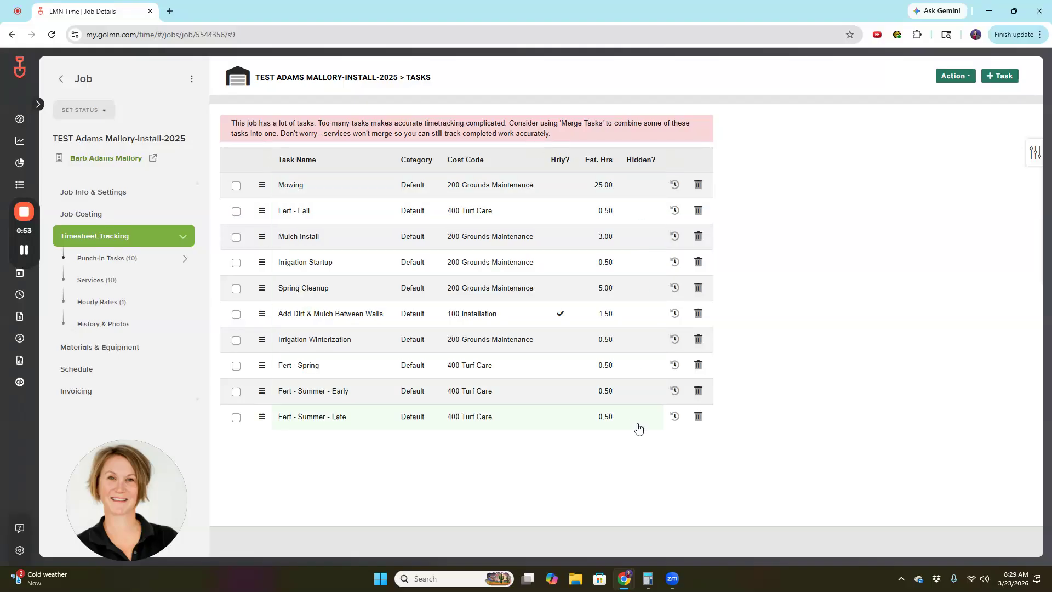
{"action": "left_click", "coordinate": [104, 281]}
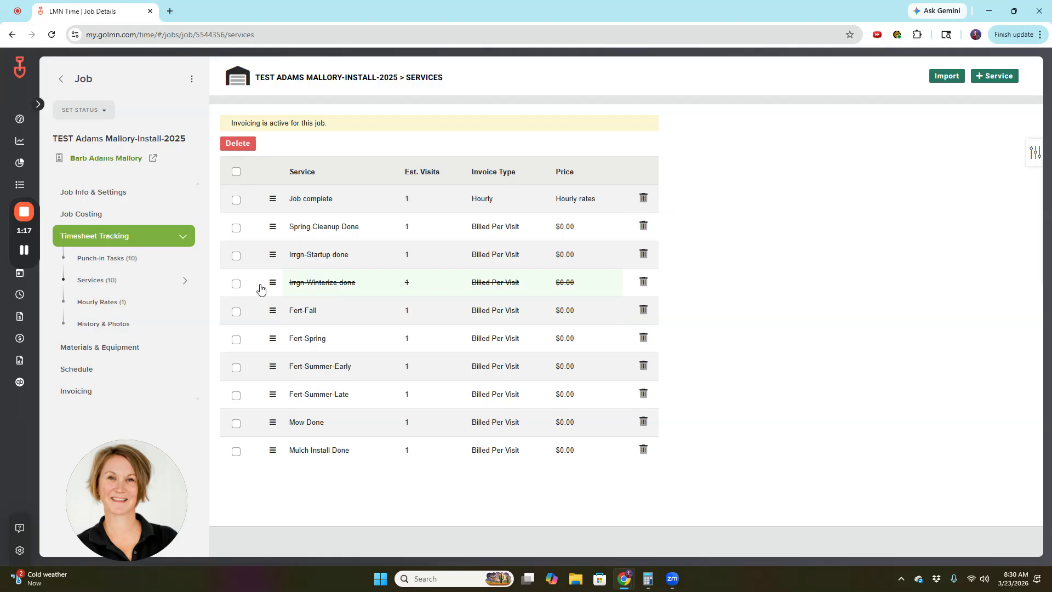
{"action": "left_click_drag", "start_coordinate": [37, 250], "coordinate": [46, 443]}
{"action": "mouse_move", "coordinate": [32, 250]}
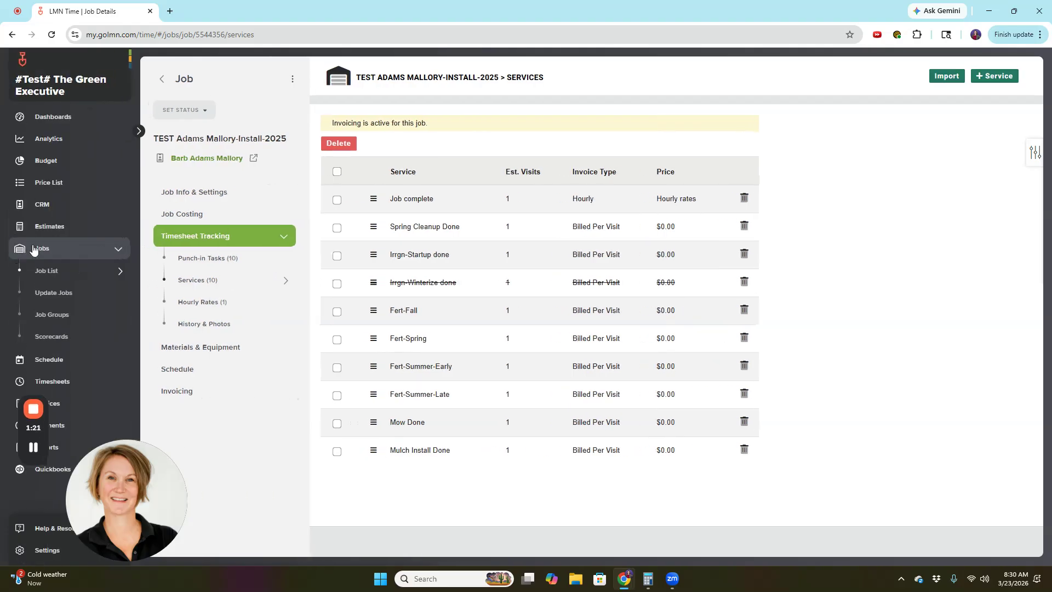
Start a bulk job update with Action Edit and Type Tasks.
{"action": "left_click", "coordinate": [53, 292]}
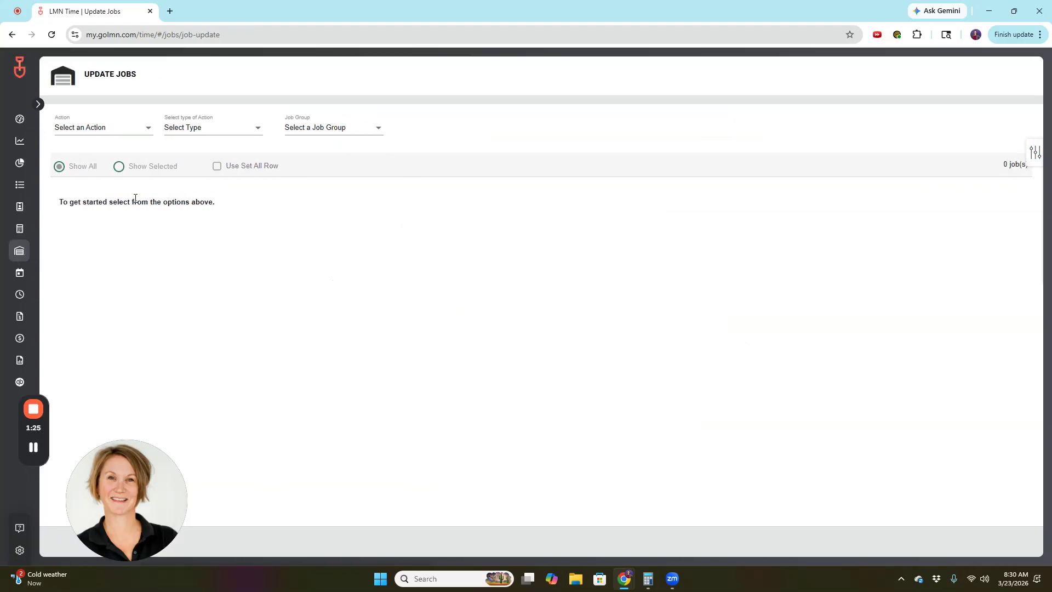
{"action": "left_click", "coordinate": [120, 127]}
{"action": "left_click", "coordinate": [62, 175]}
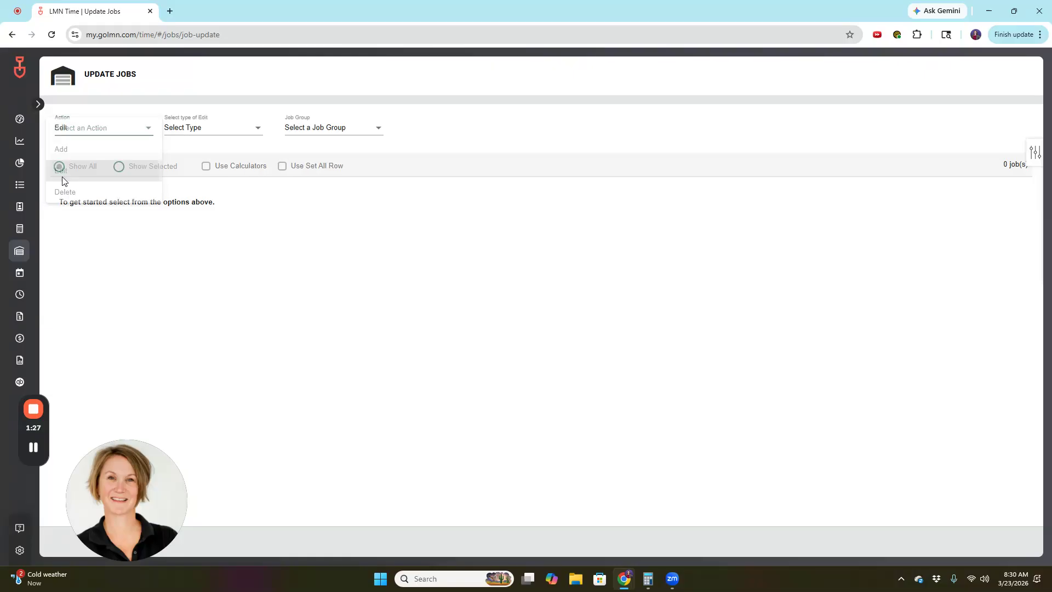
{"action": "left_click", "coordinate": [195, 135]}
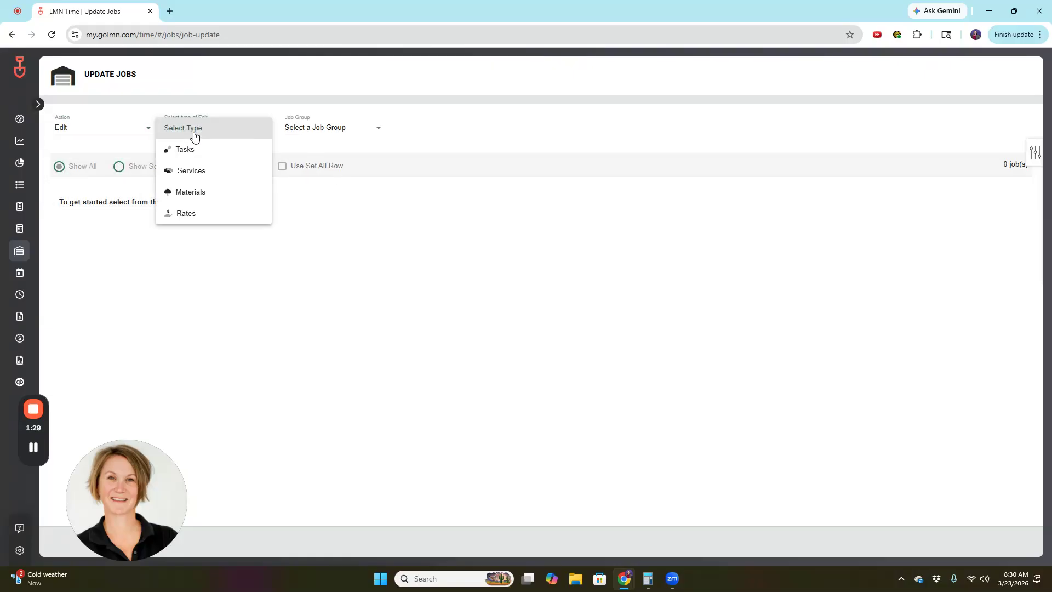
{"action": "left_click", "coordinate": [192, 150]}
Load the seven Mow Bi-Weekly jobs with Job Group No Groups, then clear the task name.
{"action": "left_click", "coordinate": [321, 128]}
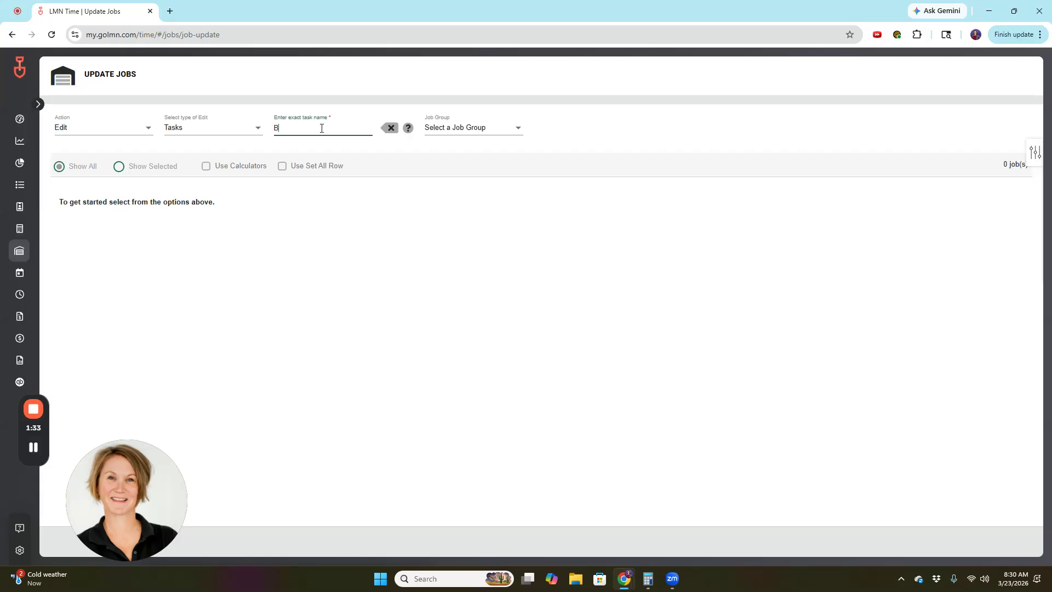
{"action": "type", "text": "Mow"}
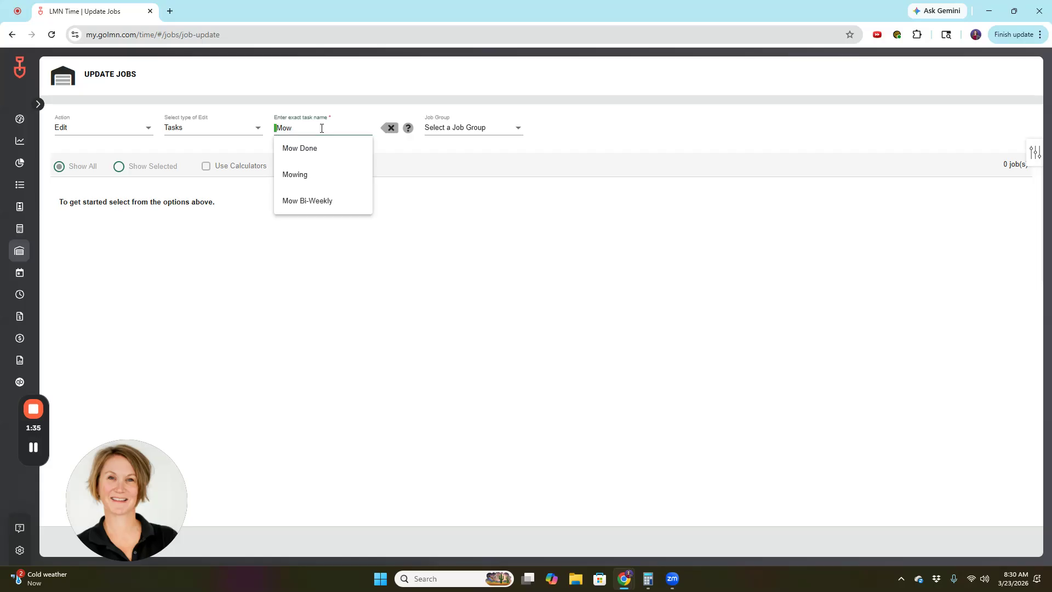
{"action": "left_click", "coordinate": [312, 207]}
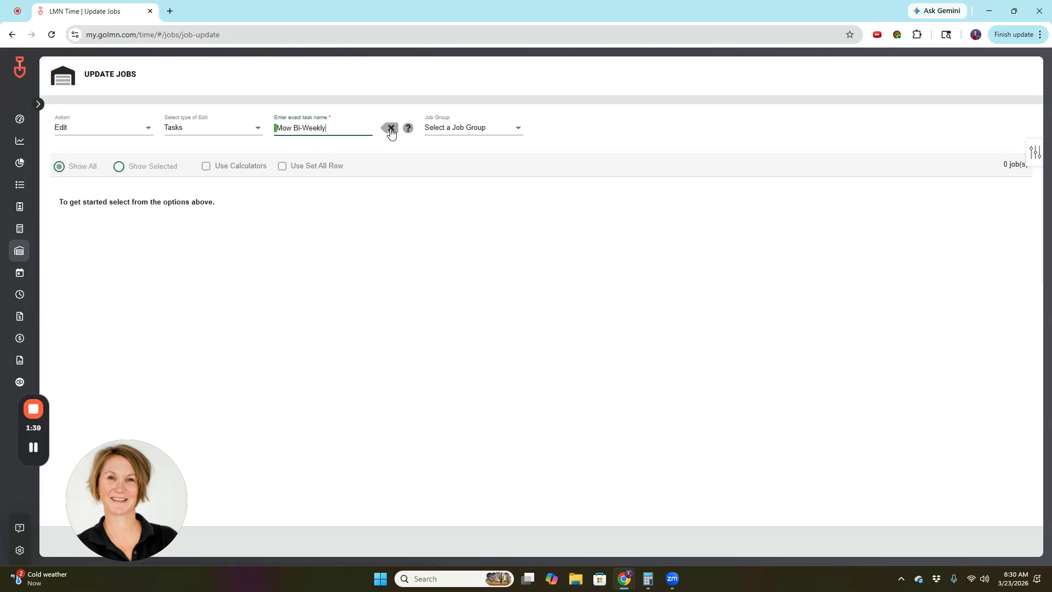
{"action": "left_click", "coordinate": [479, 134]}
{"action": "left_click", "coordinate": [471, 149]}
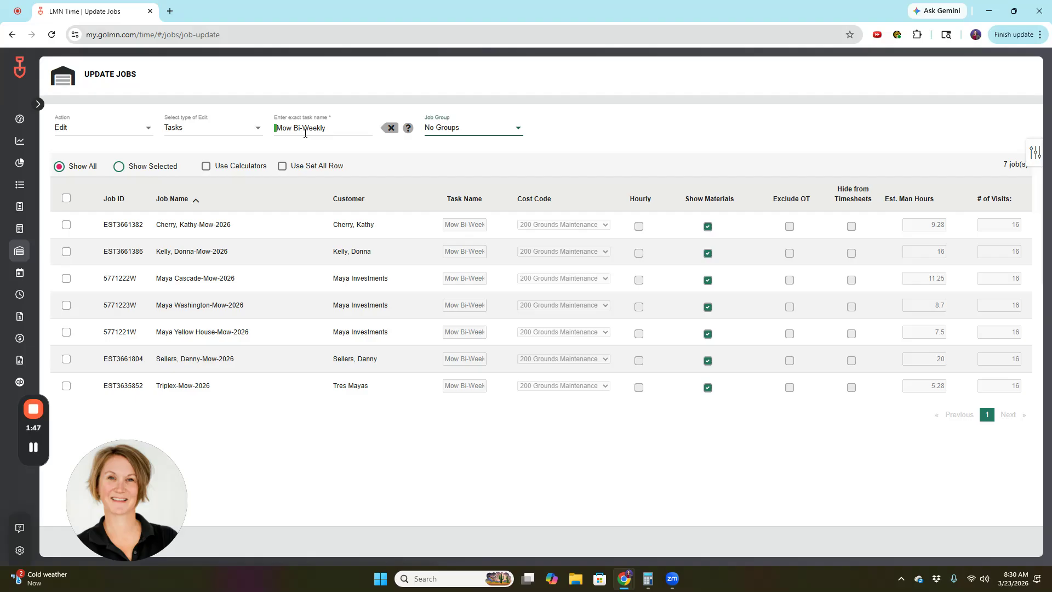
{"action": "left_click", "coordinate": [322, 129]}
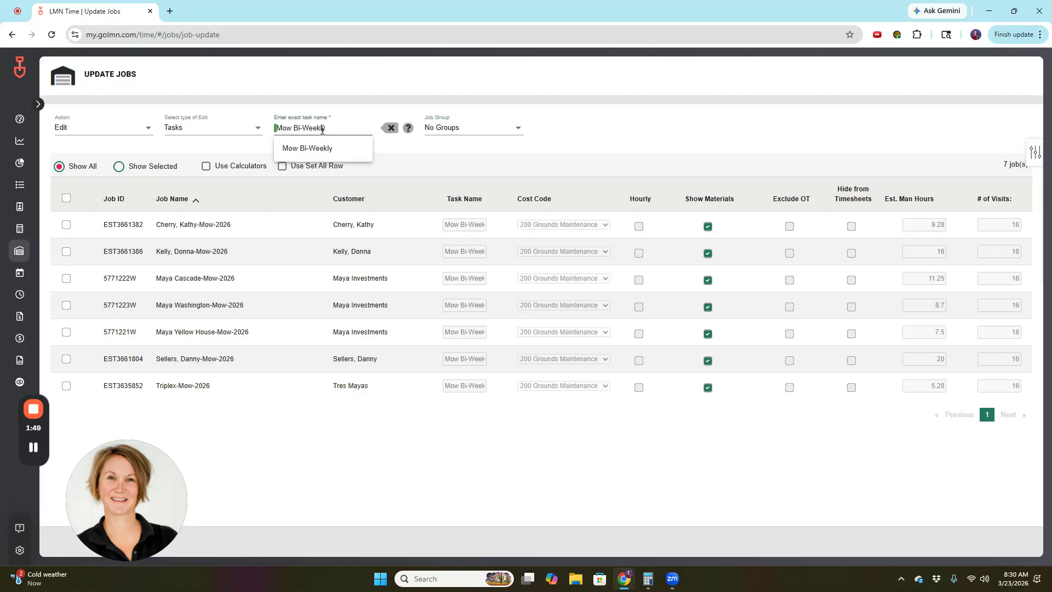
{"action": "type", "text": "n"}
{"action": "key", "text": "BackSpace"}
{"action": "key", "text": "BackSpace"}
{"action": "key", "text": "BackSpace"}
{"action": "key", "text": "BackSpace"}
{"action": "key", "text": "BackSpace"}
{"action": "key", "text": "BackSpace"}
{"action": "key", "text": "BackSpace"}
{"action": "key", "text": "BackSpace"}
{"action": "key", "text": "BackSpace"}
{"action": "key", "text": "BackSpace"}
{"action": "key", "text": "BackSpace"}
{"action": "key", "text": "BackSpace"}
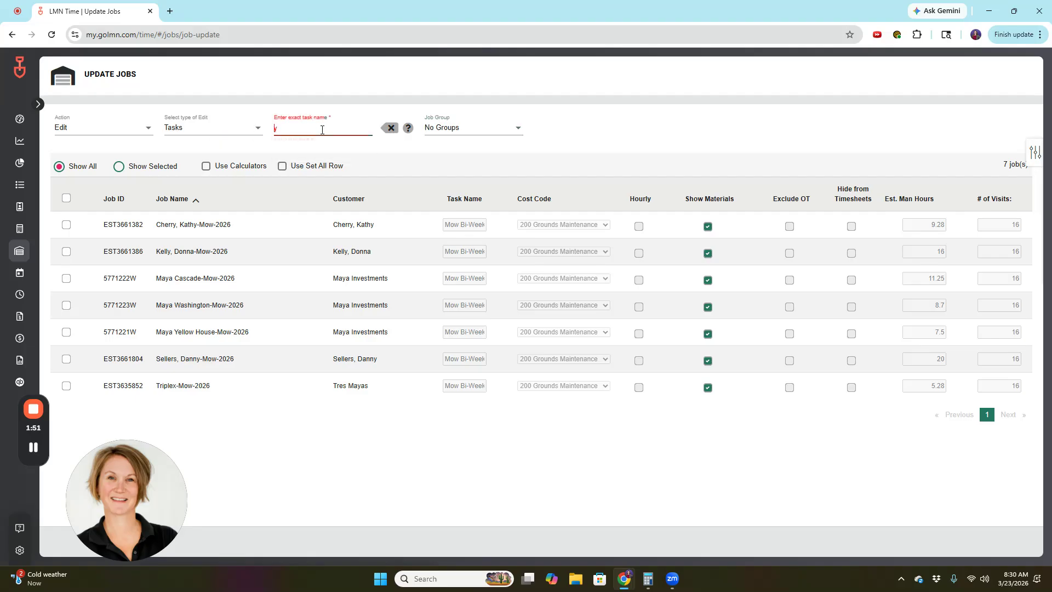
{"action": "type", "text": "irr"}
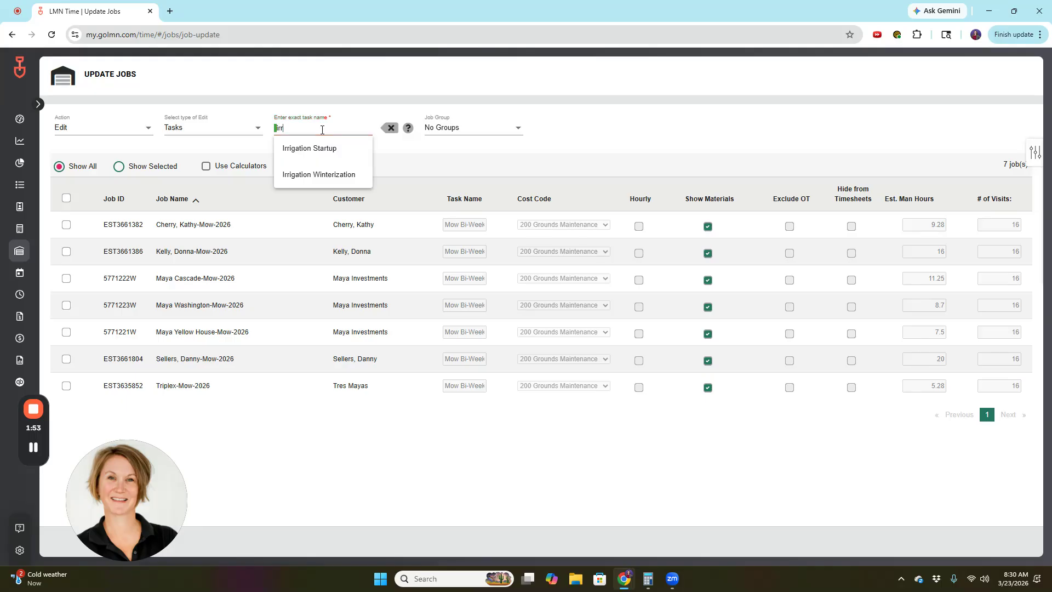
{"action": "left_click", "coordinate": [319, 173]}
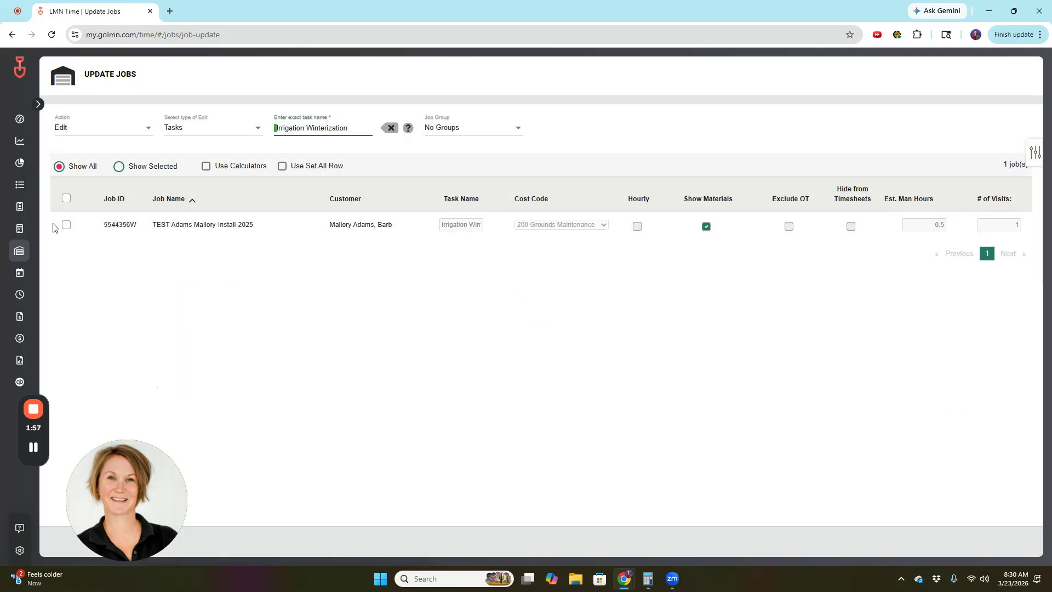
{"action": "left_click", "coordinate": [851, 227]}
{"action": "left_click", "coordinate": [66, 225]}
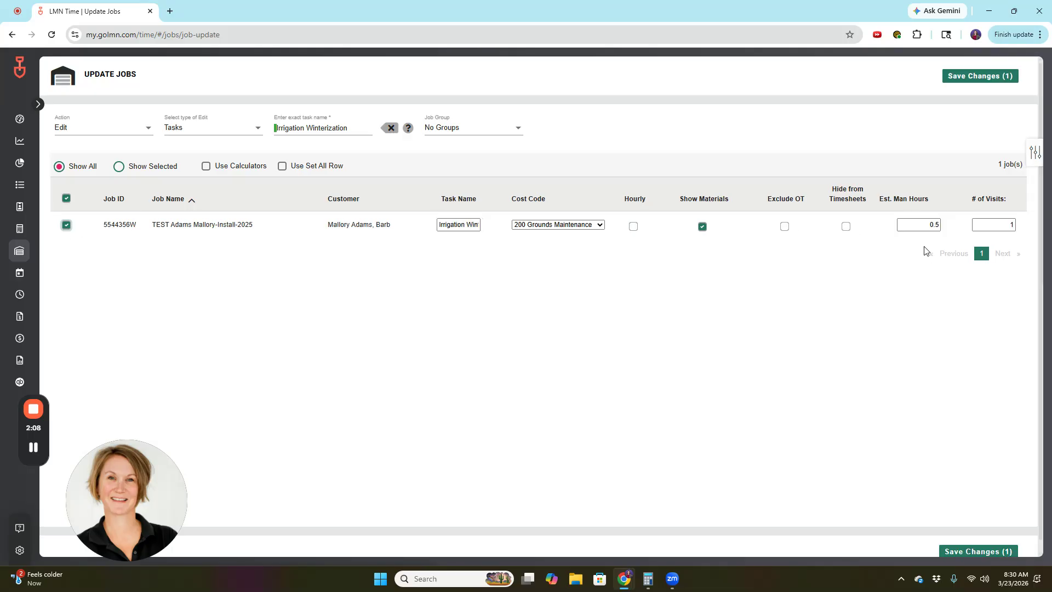
{"action": "left_click", "coordinate": [846, 228]}
{"action": "left_click", "coordinate": [965, 76]}
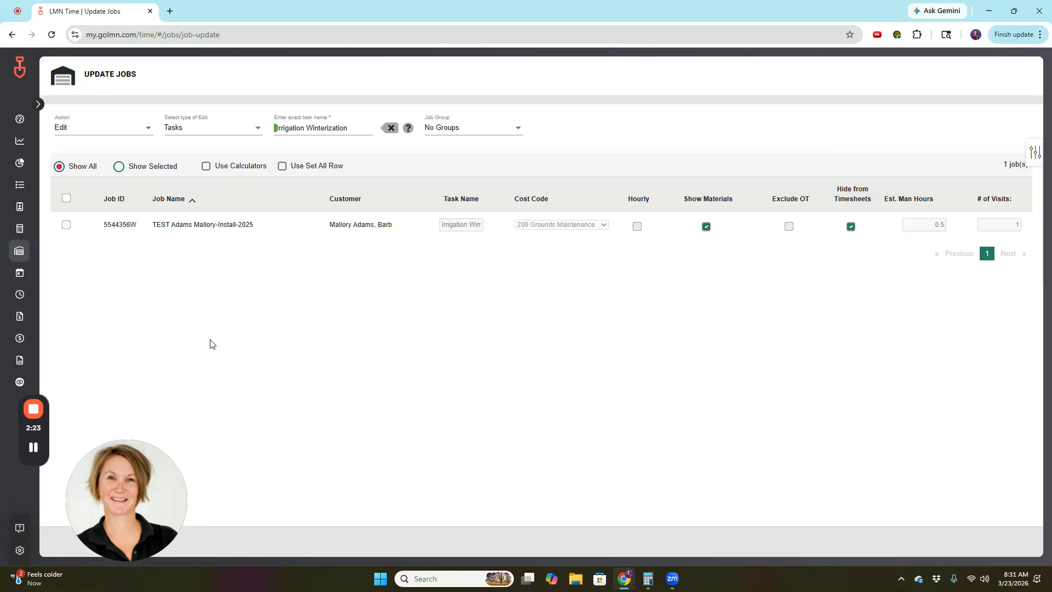
{"action": "left_click", "coordinate": [344, 127]}
Go to Settings > Jobs > Services, find 'irr', and open Irrgn-Winterize done for editing.
{"action": "left_click", "coordinate": [322, 331]}
{"action": "mouse_move", "coordinate": [51, 296]}
{"action": "left_click", "coordinate": [35, 554]}
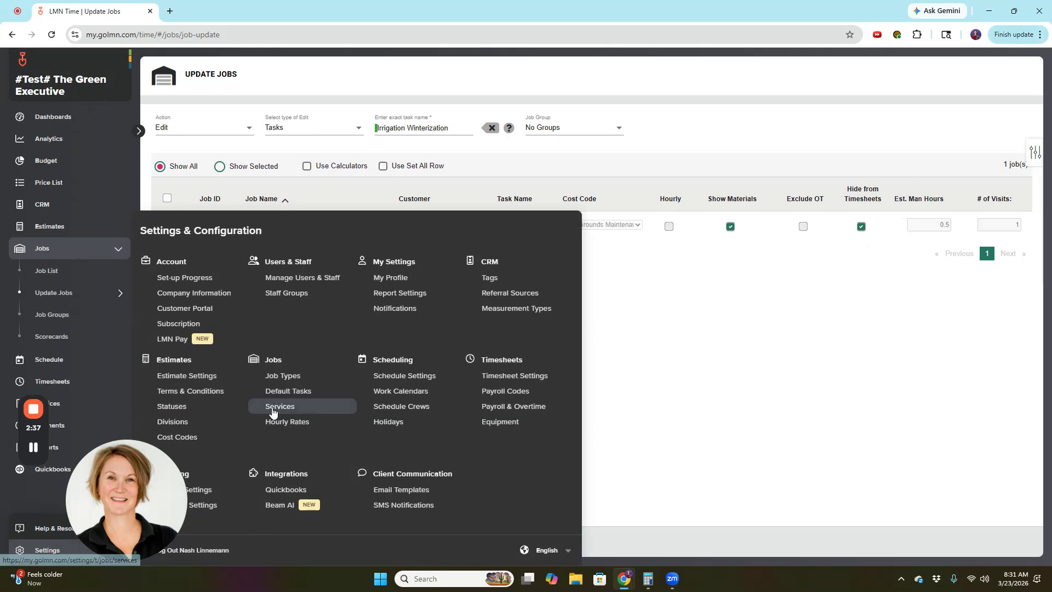
{"action": "left_click", "coordinate": [271, 408]}
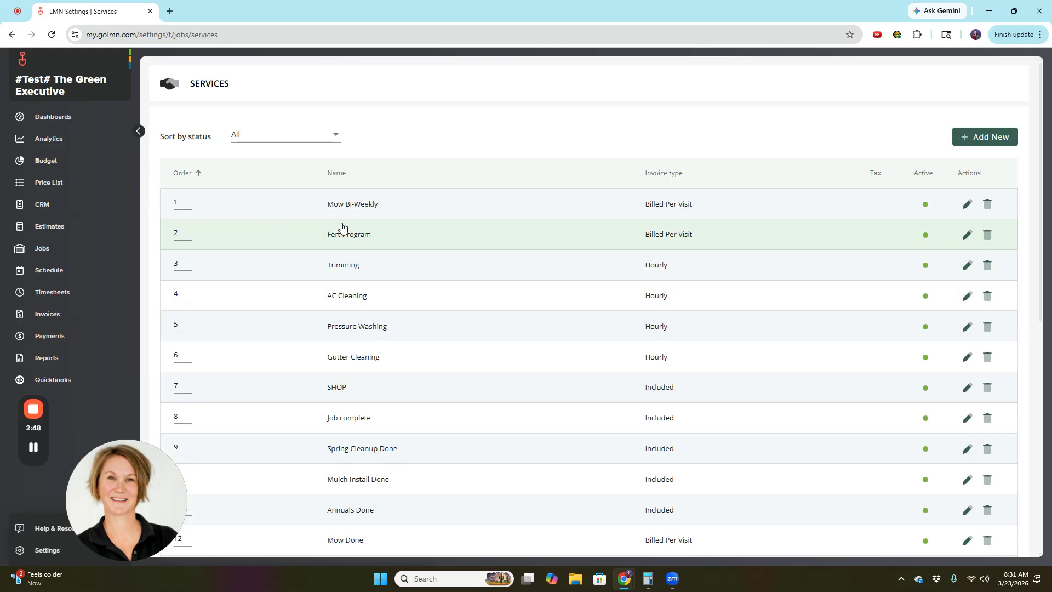
{"action": "scroll", "coordinate": [453, 340], "scroll_direction": "down", "scroll_amount": 8}
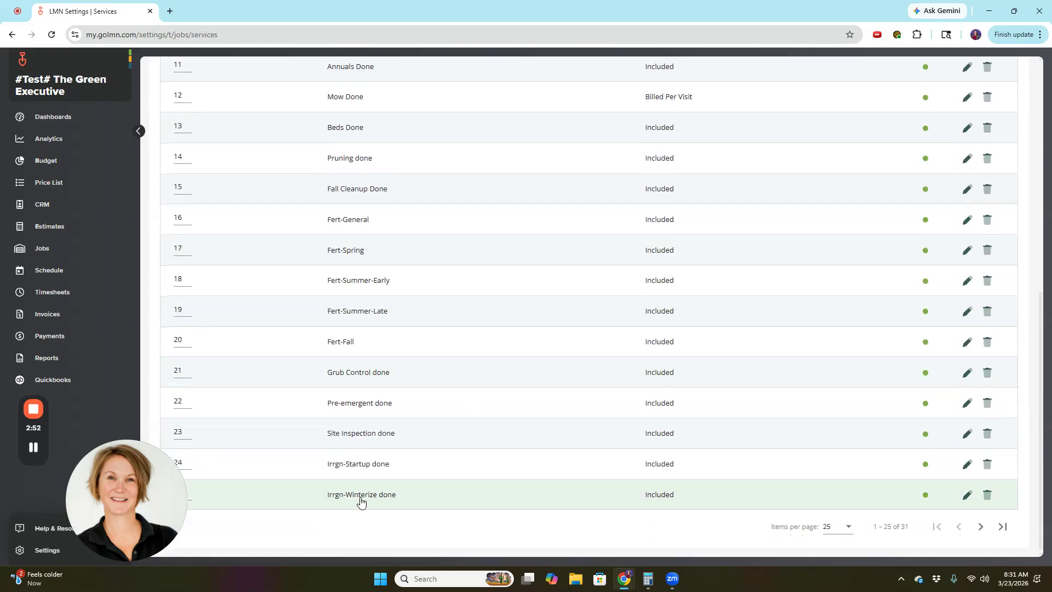
{"action": "key", "text": "ctrl+f"}
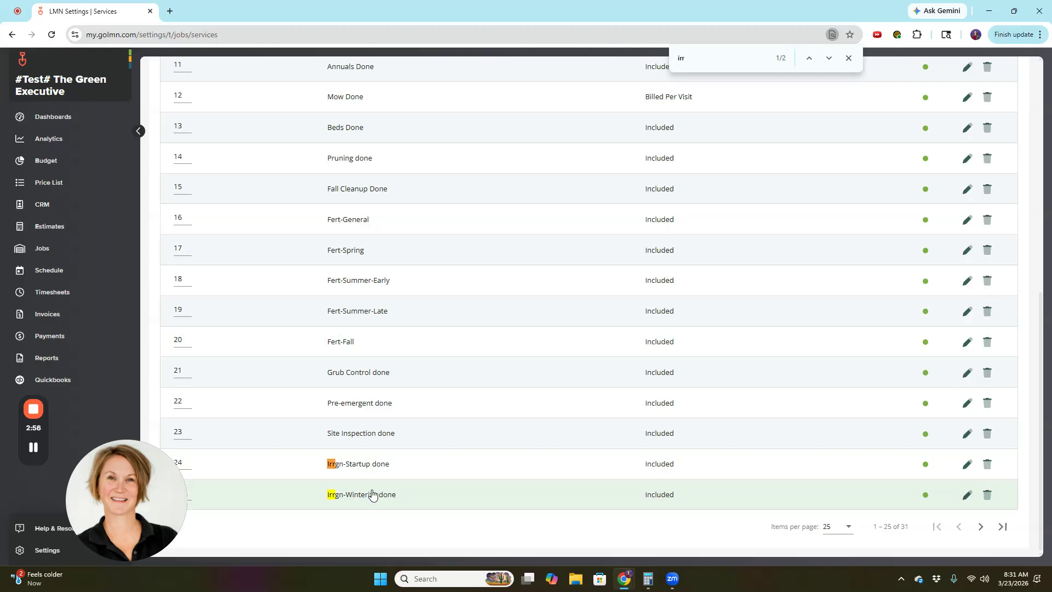
{"action": "left_click", "coordinate": [372, 495]}
Apply Update All Jobs > Hide From Timesheets to Irrgn-Winterize done, confirm it, and save the service.
{"action": "scroll", "coordinate": [521, 346], "scroll_direction": "down", "scroll_amount": 2}
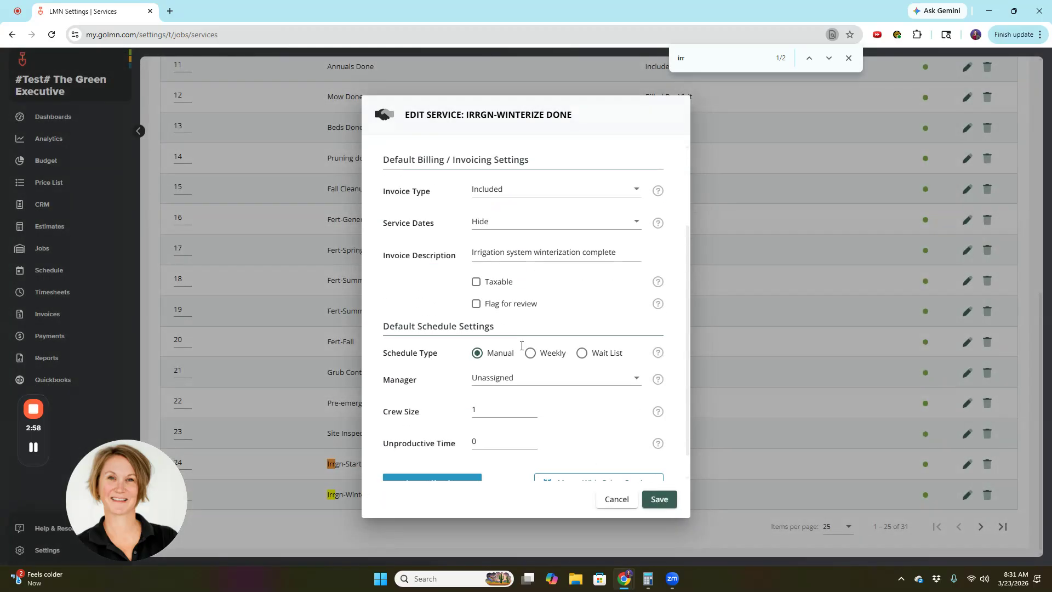
{"action": "scroll", "coordinate": [521, 346], "scroll_direction": "down", "scroll_amount": 1}
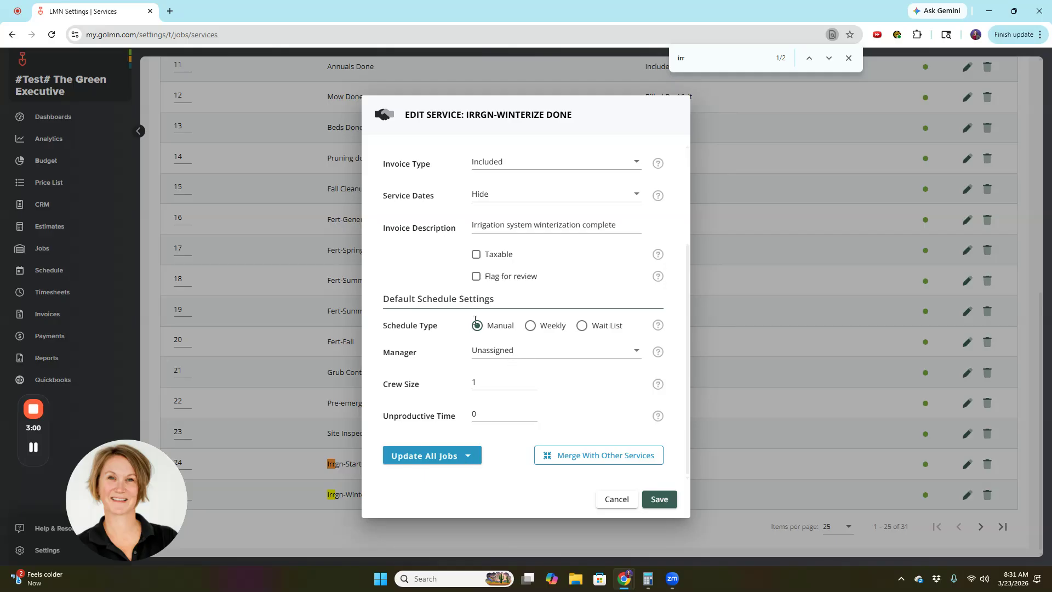
{"action": "left_click", "coordinate": [467, 455]}
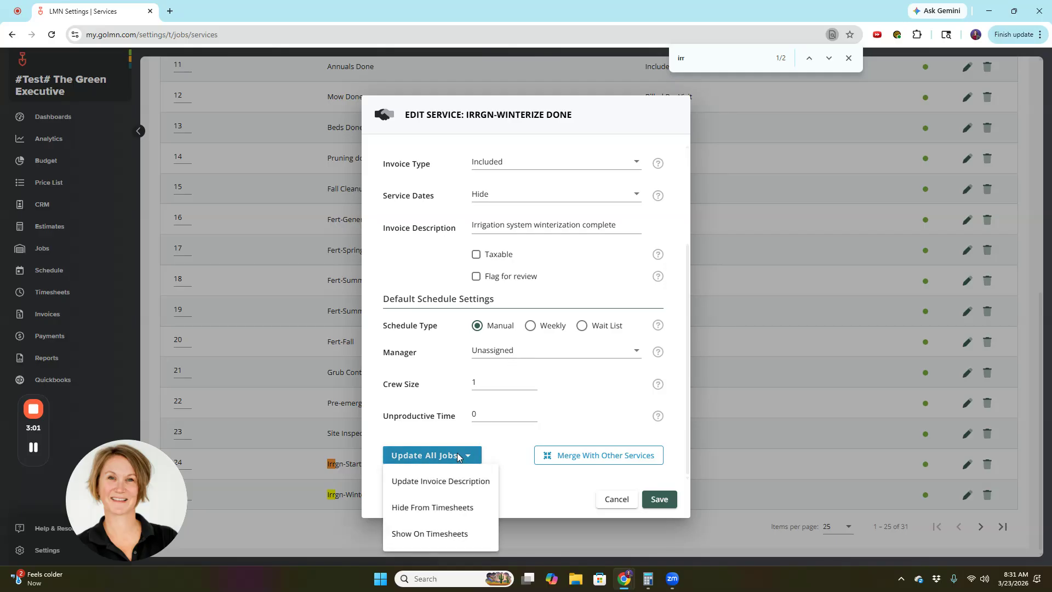
{"action": "left_click", "coordinate": [429, 533]}
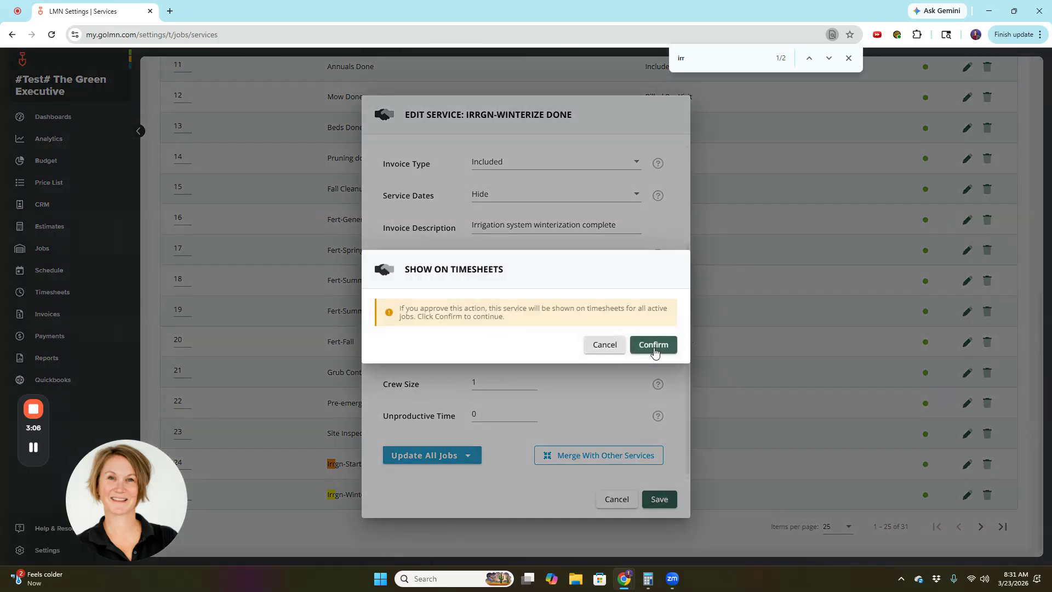
{"action": "left_click", "coordinate": [653, 345]}
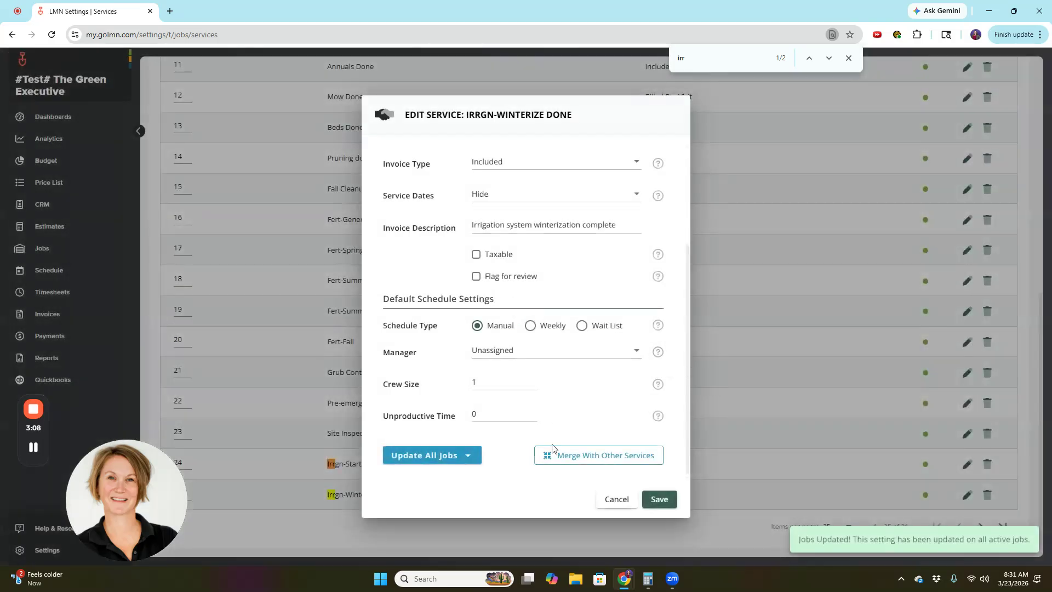
{"action": "left_click", "coordinate": [467, 459]}
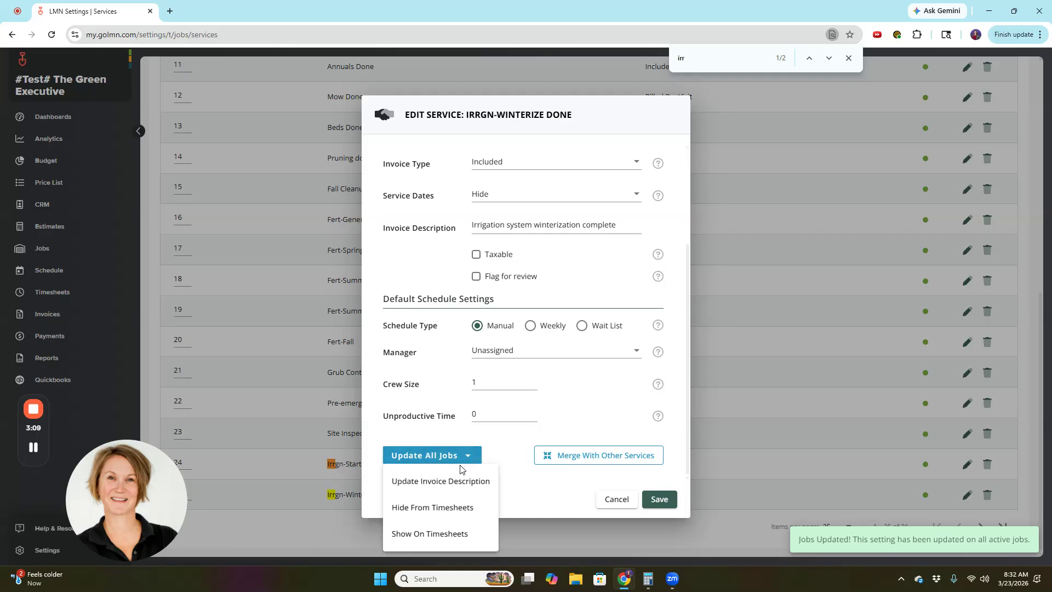
{"action": "left_click", "coordinate": [433, 507]}
{"action": "left_click", "coordinate": [654, 347]}
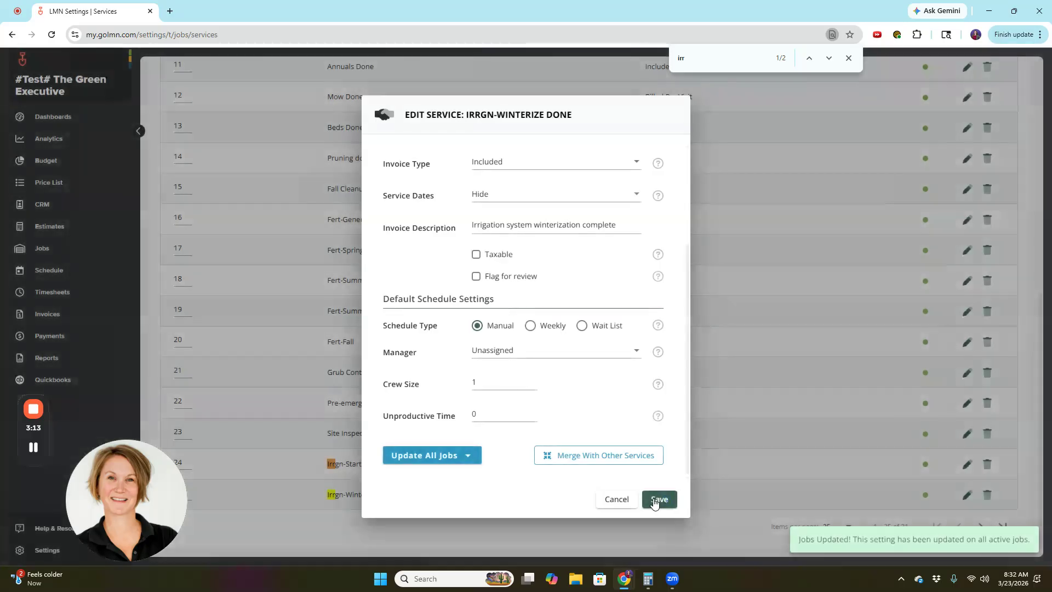
{"action": "left_click", "coordinate": [659, 499]}
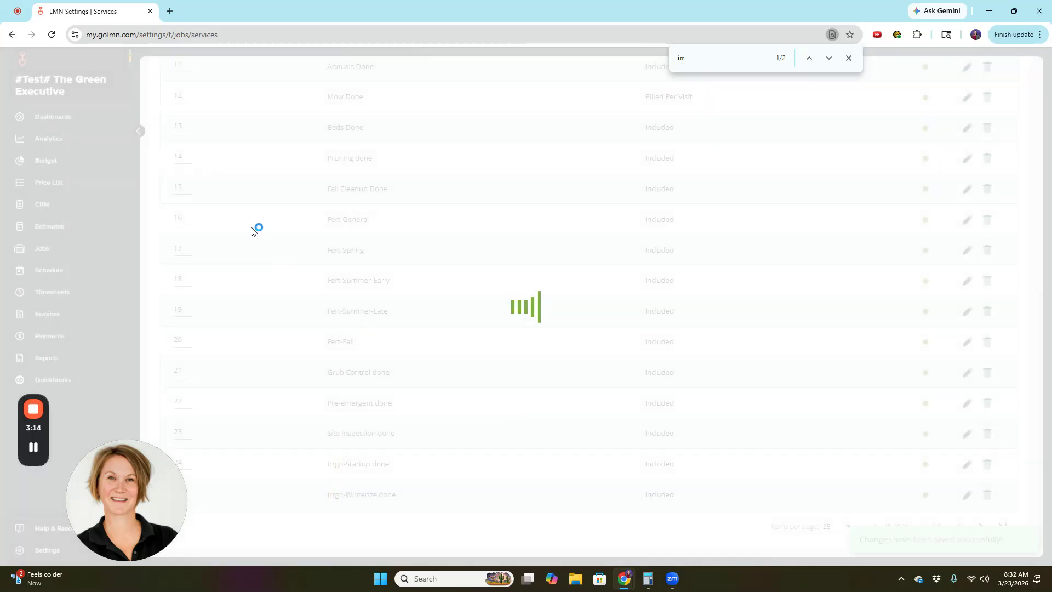
{"action": "left_click", "coordinate": [41, 248]}
{"action": "left_click", "coordinate": [48, 272]}
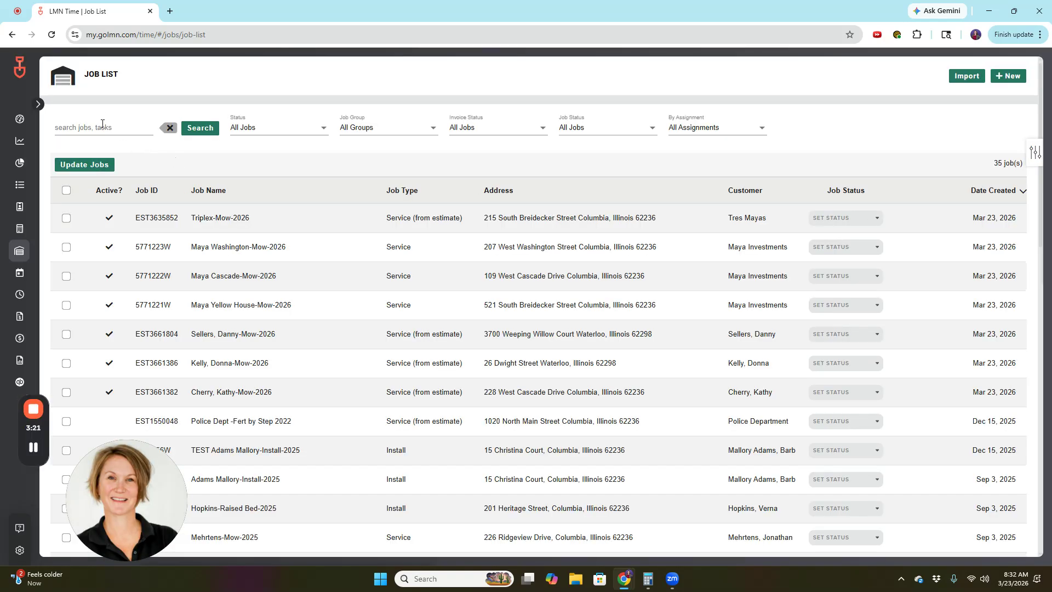
{"action": "left_click", "coordinate": [102, 125]}
{"action": "type", "text": "te"}
{"action": "key", "text": "Return"}
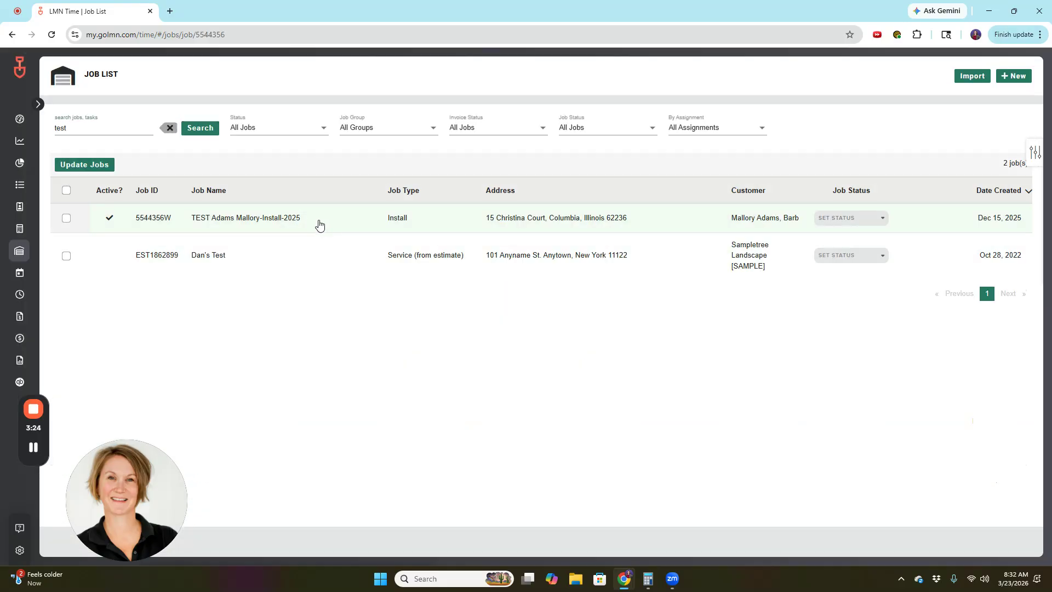
{"action": "left_click", "coordinate": [314, 219]}
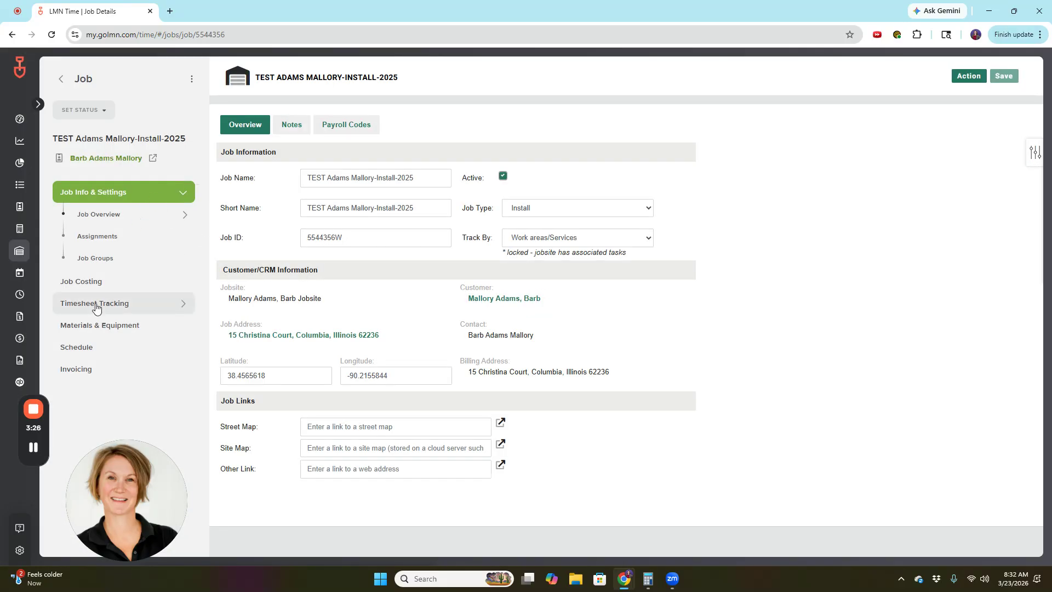
{"action": "left_click", "coordinate": [99, 300]}
{"action": "left_click", "coordinate": [100, 258]}
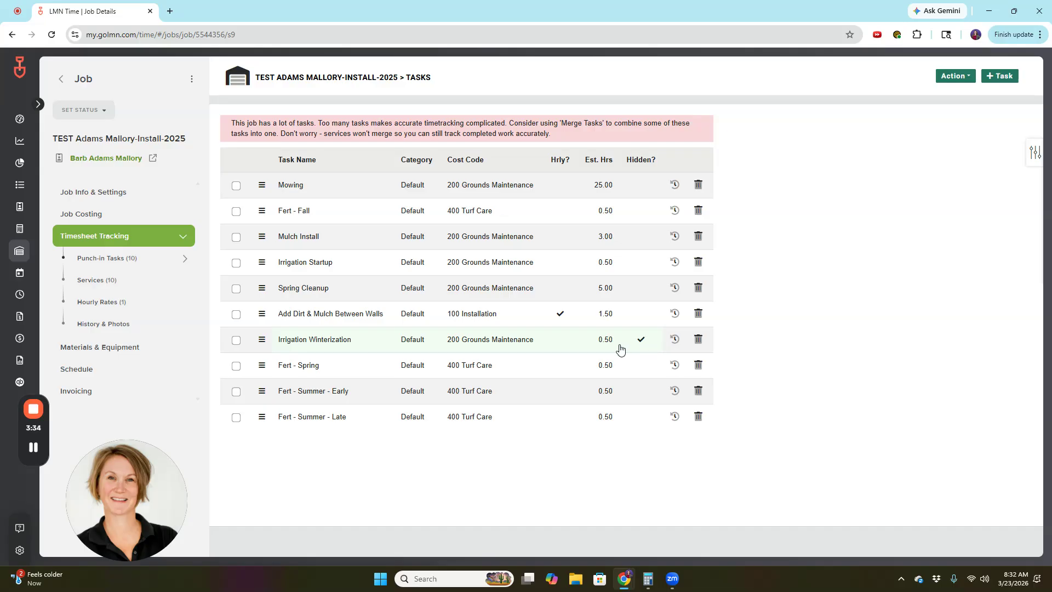
{"action": "left_click", "coordinate": [99, 282]}
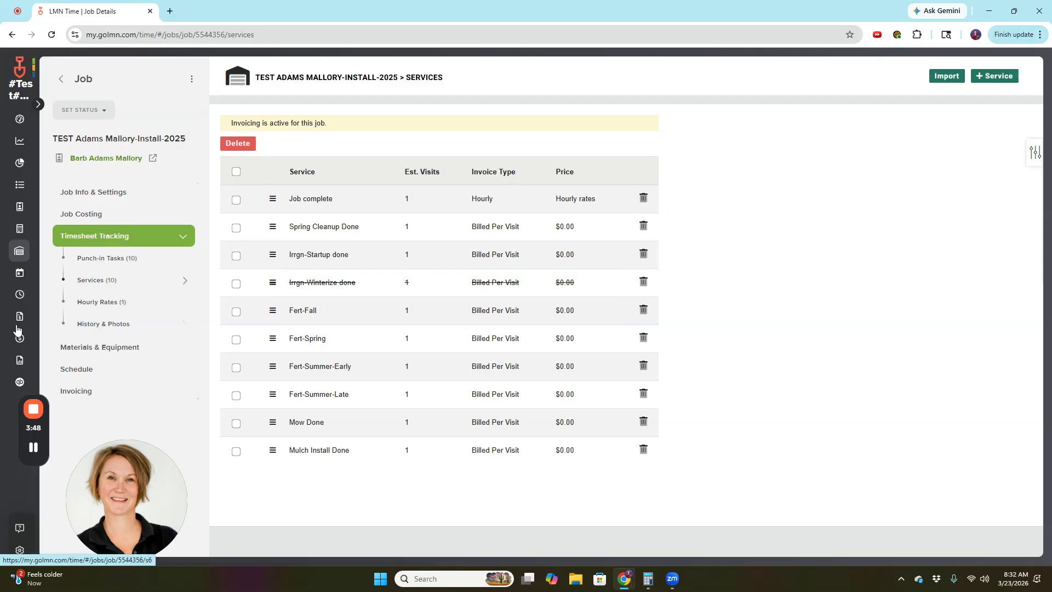
Start a bulk job update with Action Edit and Type Tasks.
{"action": "mouse_move", "coordinate": [46, 306]}
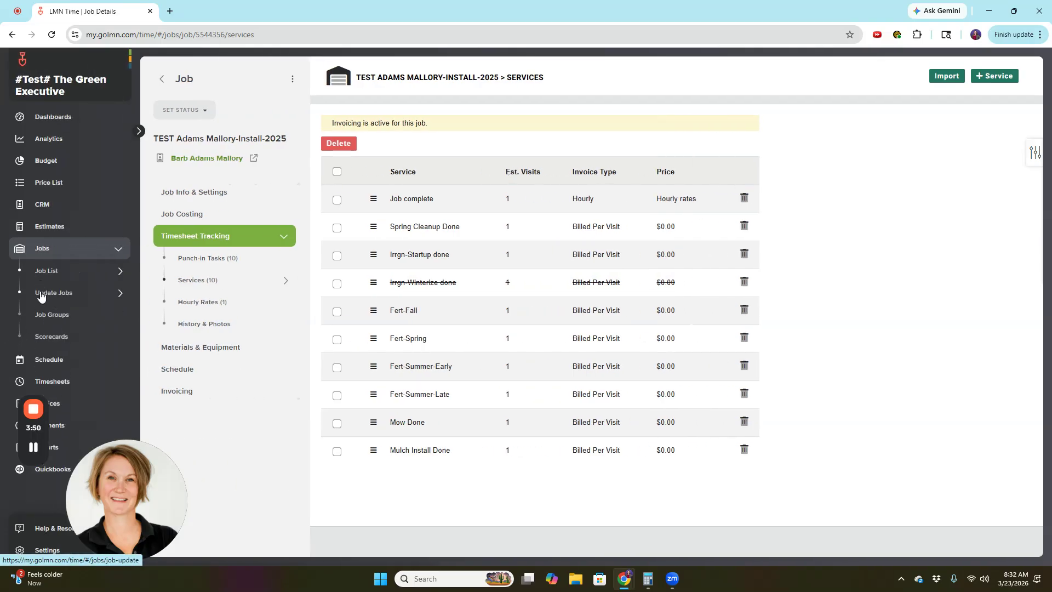
{"action": "left_click", "coordinate": [50, 293]}
{"action": "left_click", "coordinate": [192, 129]}
{"action": "left_click", "coordinate": [117, 129]}
{"action": "left_click", "coordinate": [110, 130]}
{"action": "left_click", "coordinate": [62, 170]}
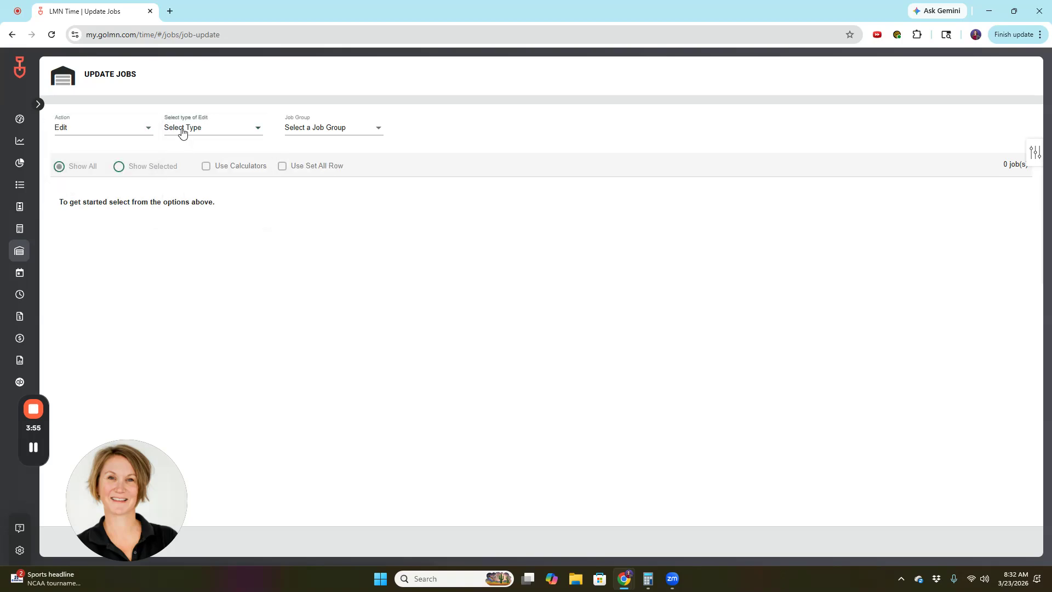
{"action": "left_click", "coordinate": [181, 133]}
{"action": "left_click", "coordinate": [182, 154]}
{"action": "left_click", "coordinate": [303, 127]}
{"action": "type", "text": "irr"}
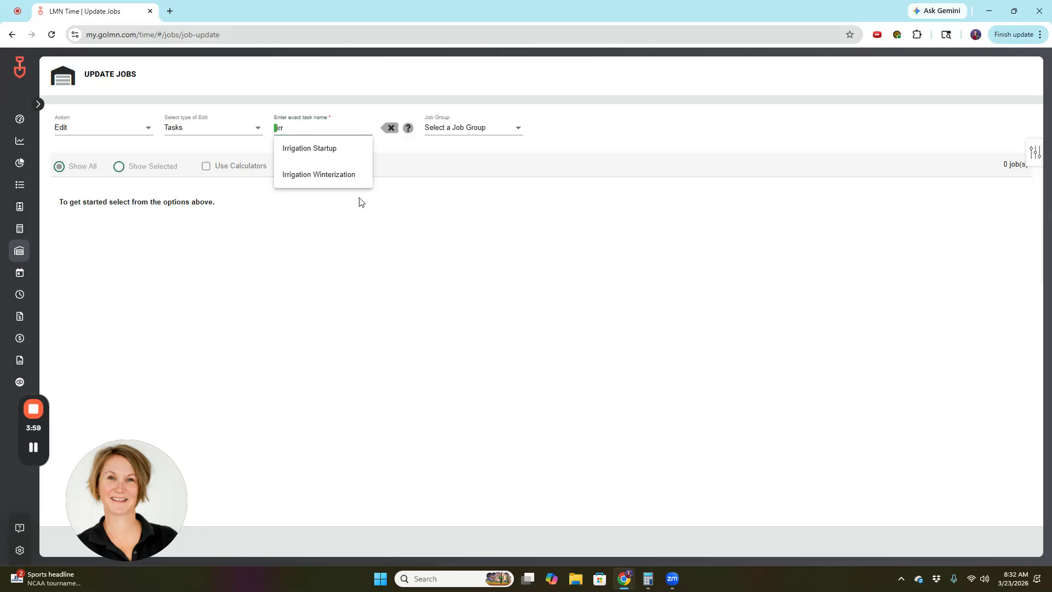
{"action": "left_click", "coordinate": [345, 175]}
{"action": "left_click", "coordinate": [465, 127]}
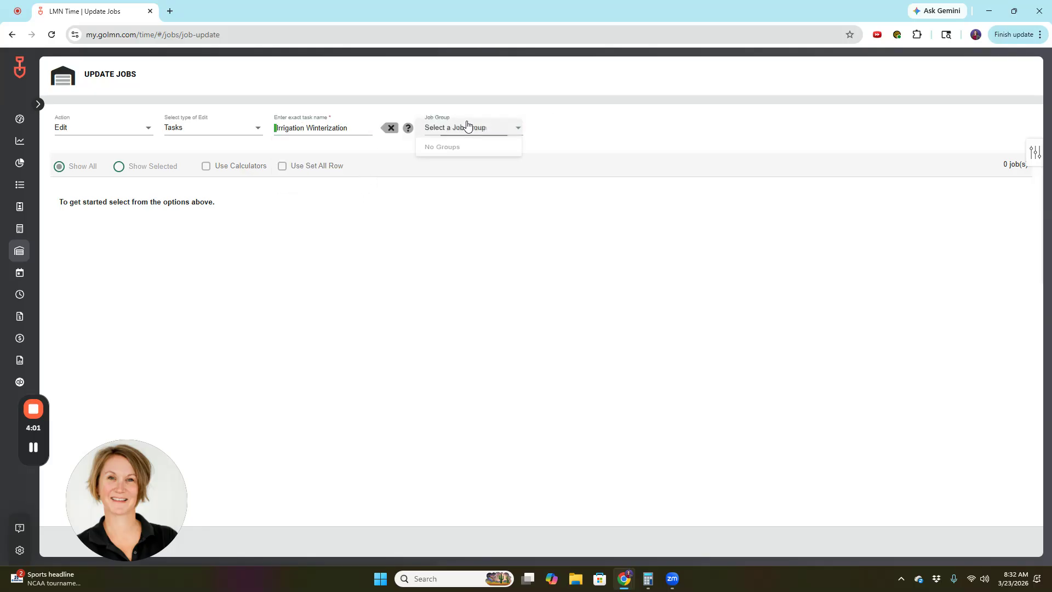
{"action": "left_click", "coordinate": [458, 146]}
{"action": "left_click", "coordinate": [67, 224]}
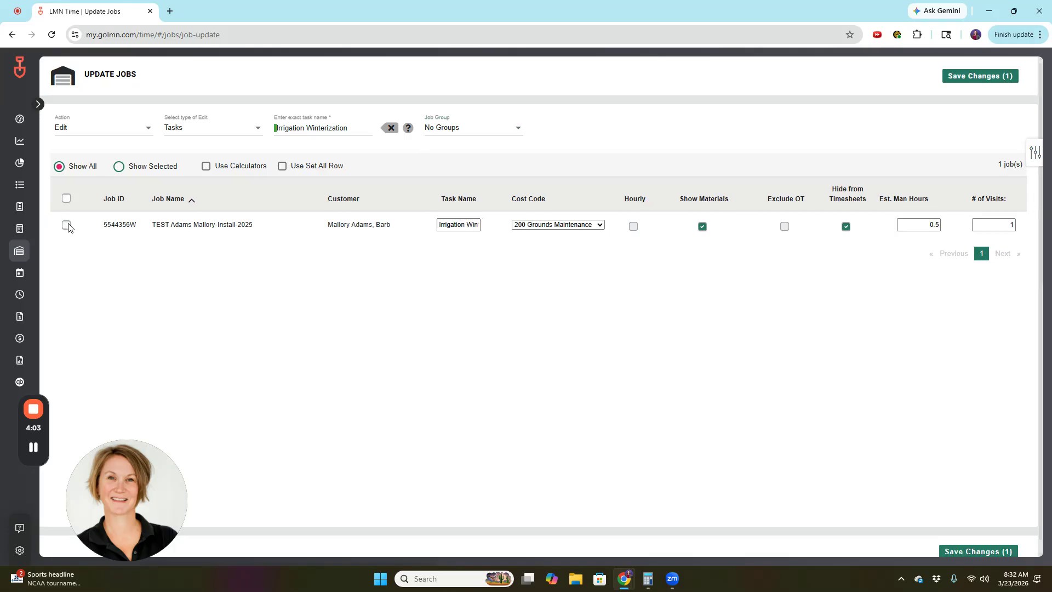
{"action": "left_click", "coordinate": [975, 78]}
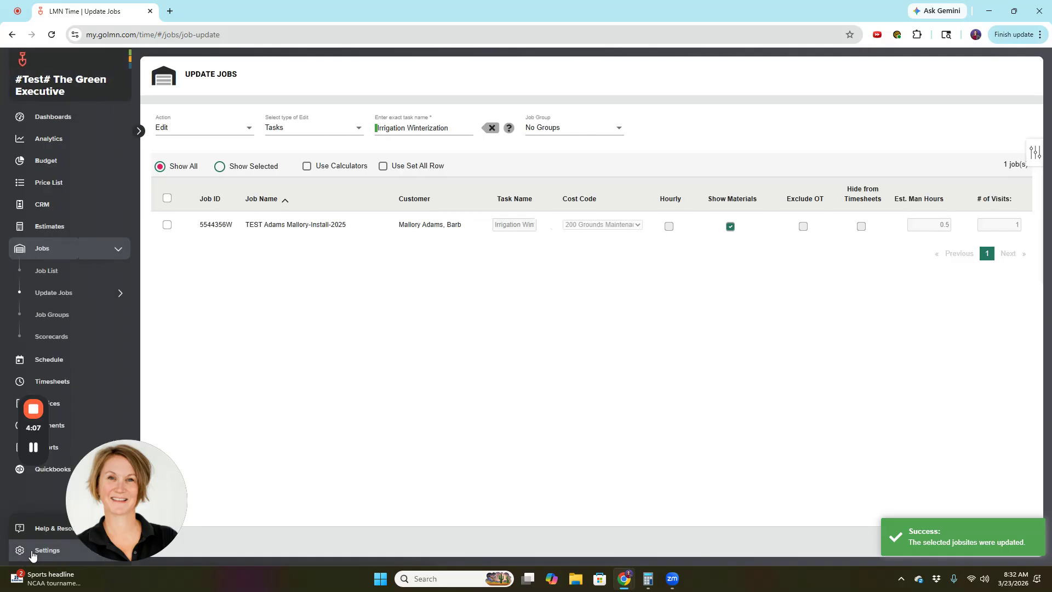
{"action": "left_click", "coordinate": [32, 555]}
Edit Irrgn-Winterize done in Settings > Services, apply Show On Timesheets to all jobs, confirm, and save.
{"action": "left_click", "coordinate": [295, 406]}
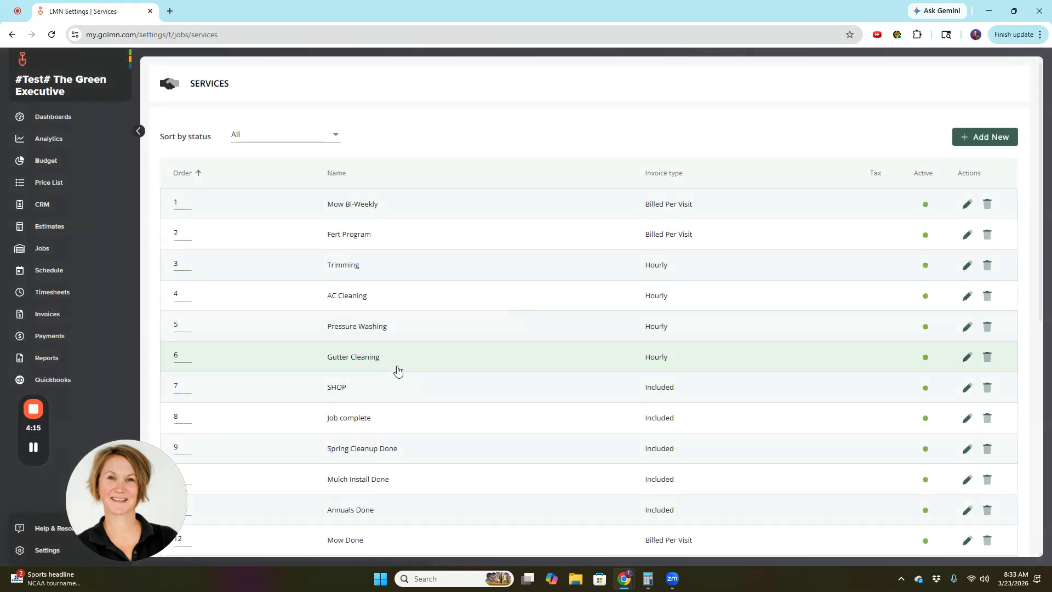
{"action": "scroll", "coordinate": [397, 370], "scroll_direction": "down", "scroll_amount": 8}
{"action": "left_click", "coordinate": [378, 497]}
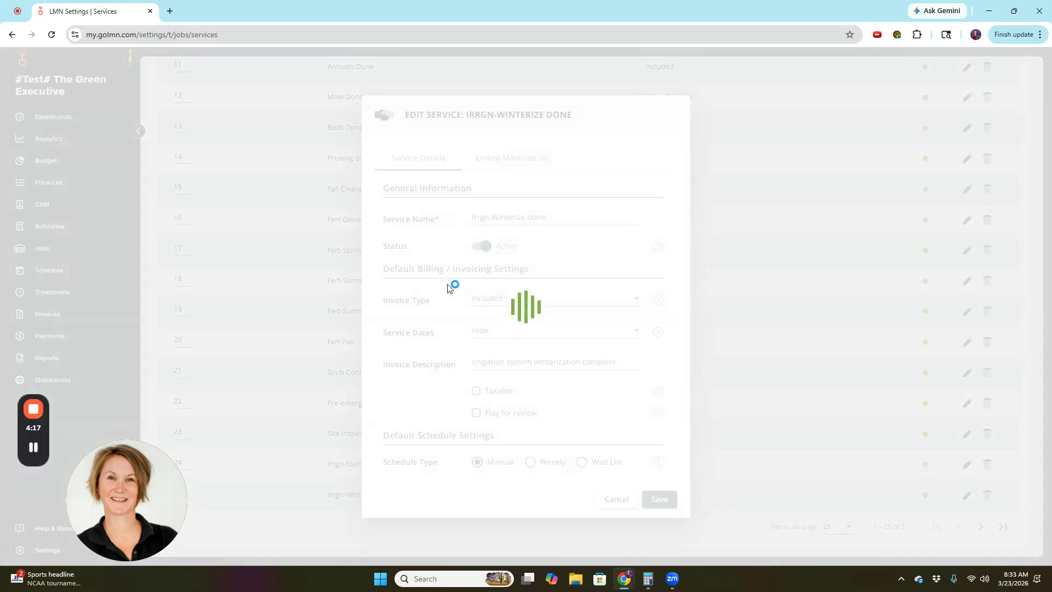
{"action": "scroll", "coordinate": [452, 439], "scroll_direction": "down", "scroll_amount": 3}
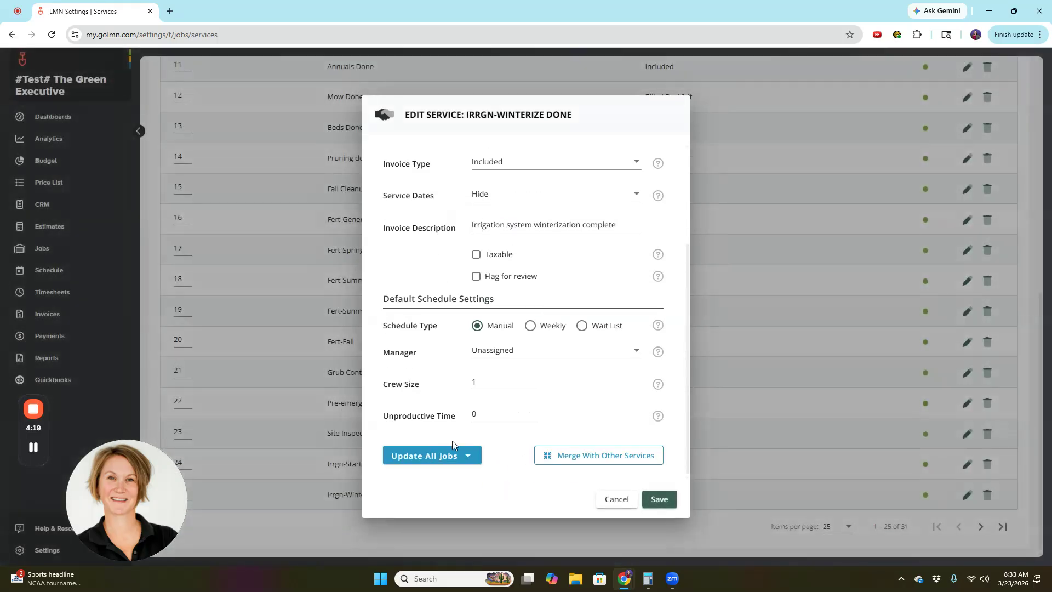
{"action": "left_click", "coordinate": [452, 453]}
{"action": "left_click", "coordinate": [411, 533]}
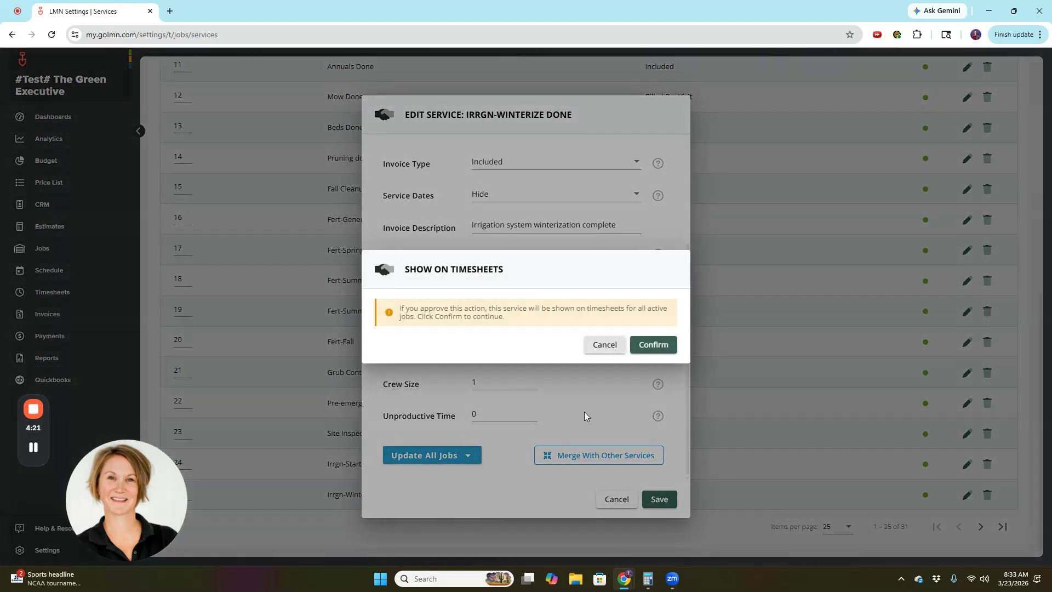
{"action": "left_click", "coordinate": [654, 345]}
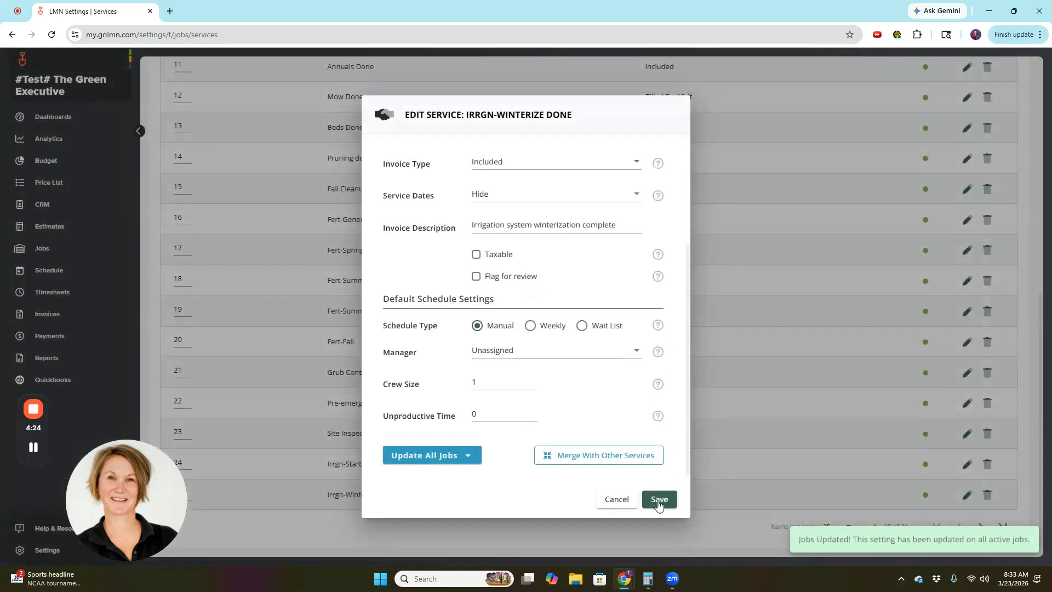
{"action": "left_click", "coordinate": [659, 499]}
{"action": "left_click", "coordinate": [42, 249]}
{"action": "left_click", "coordinate": [93, 275]}
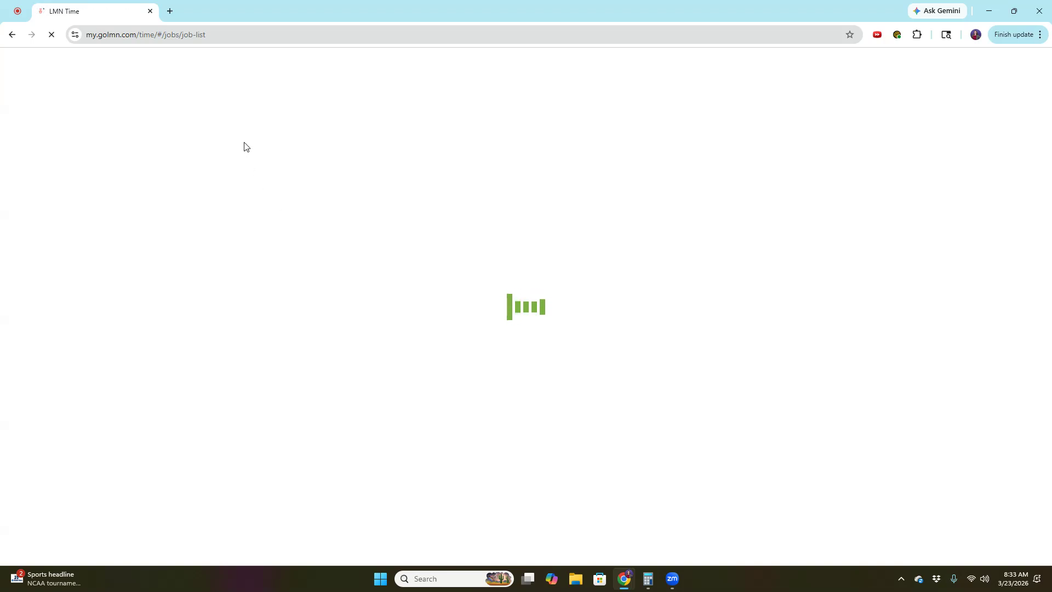
{"action": "left_click", "coordinate": [216, 232]}
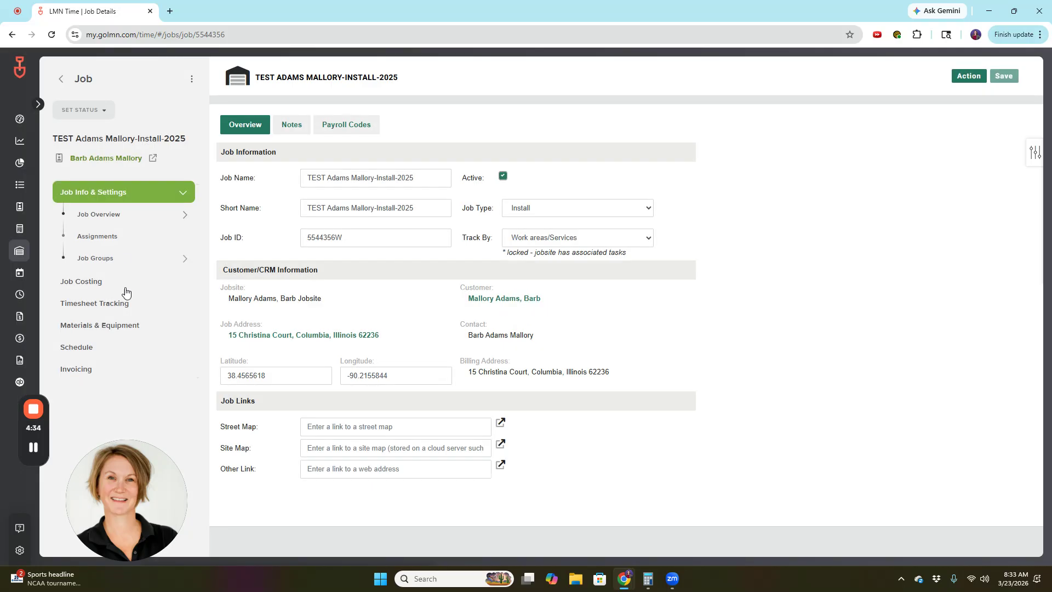
{"action": "left_click", "coordinate": [102, 306]}
{"action": "left_click", "coordinate": [101, 265]}
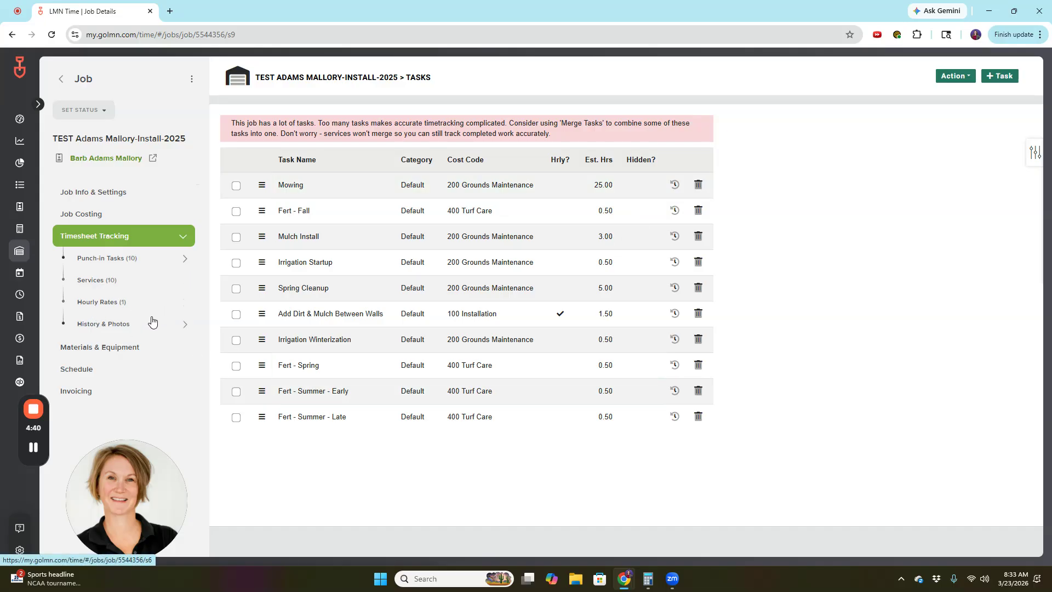
{"action": "left_click", "coordinate": [94, 280]}
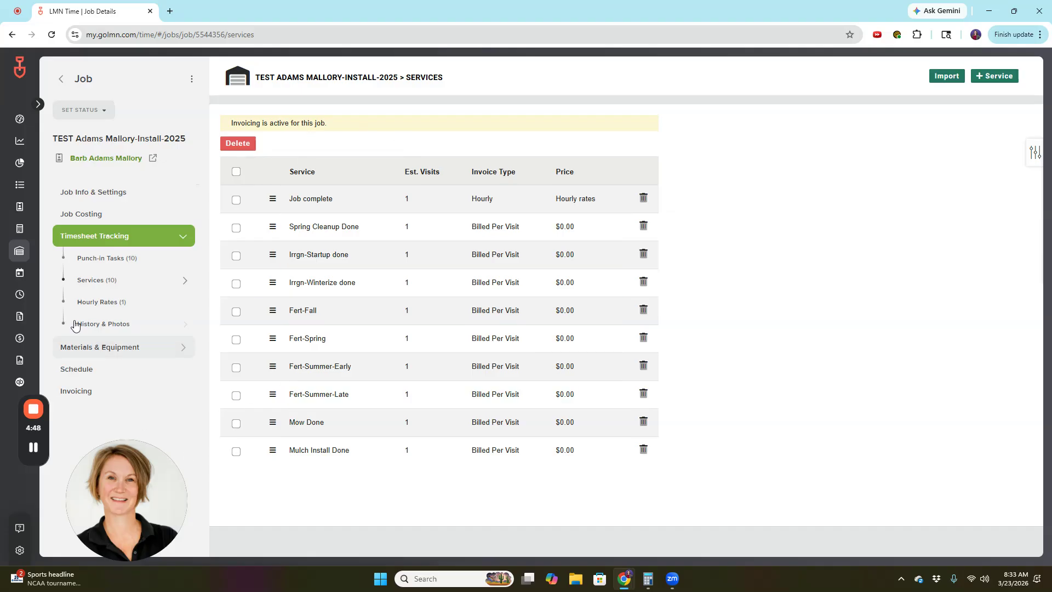
{"action": "left_click", "coordinate": [104, 258]}
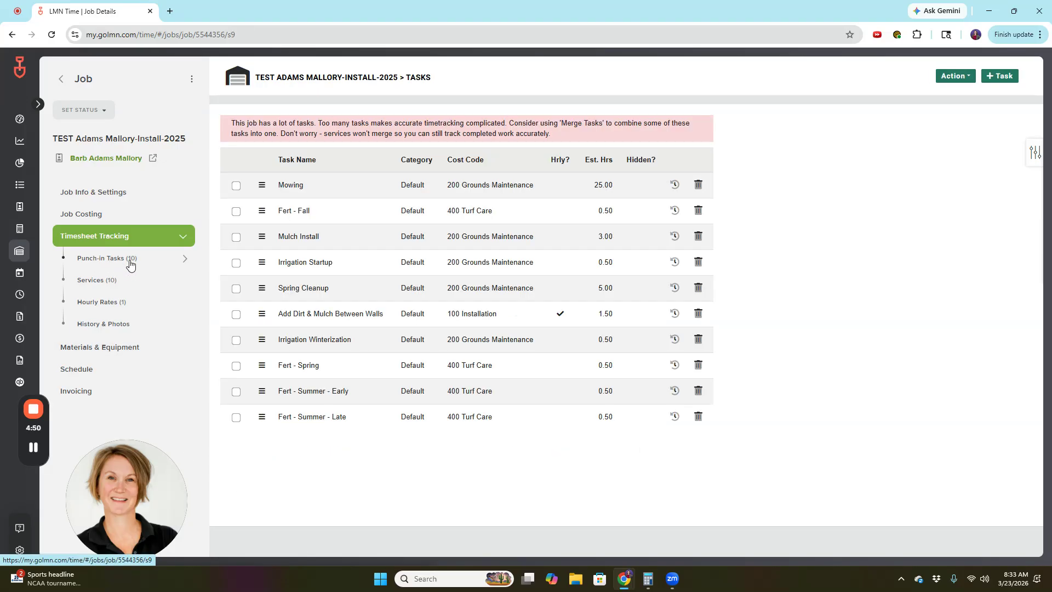